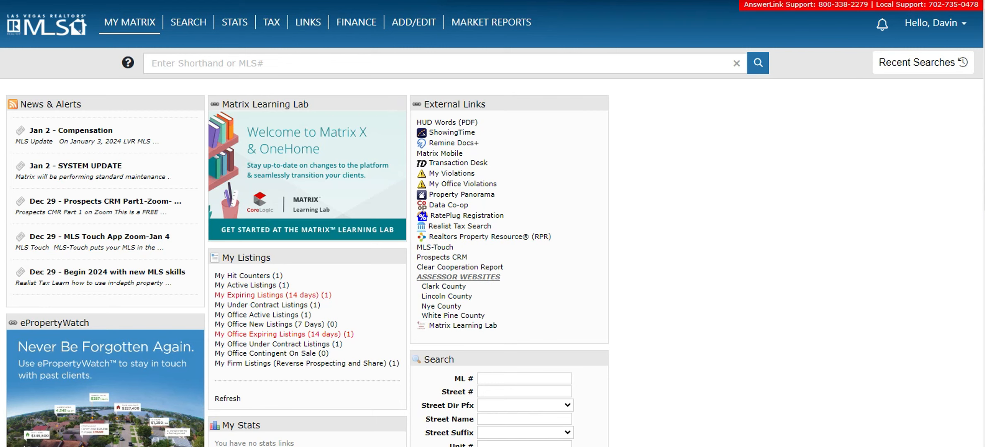
Start a new Residential search from the SEARCH menu, showing 5000+ matches on the map
mouse_move(188, 23)
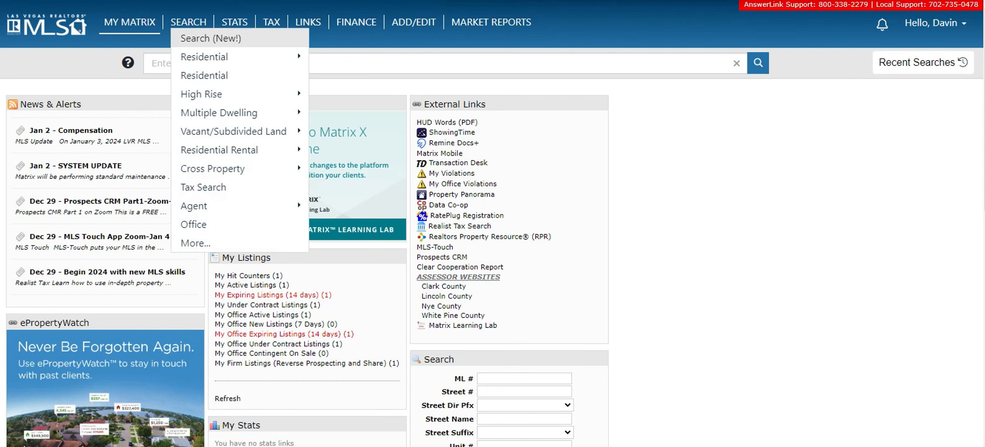
mouse_move(130, 22)
click(211, 38)
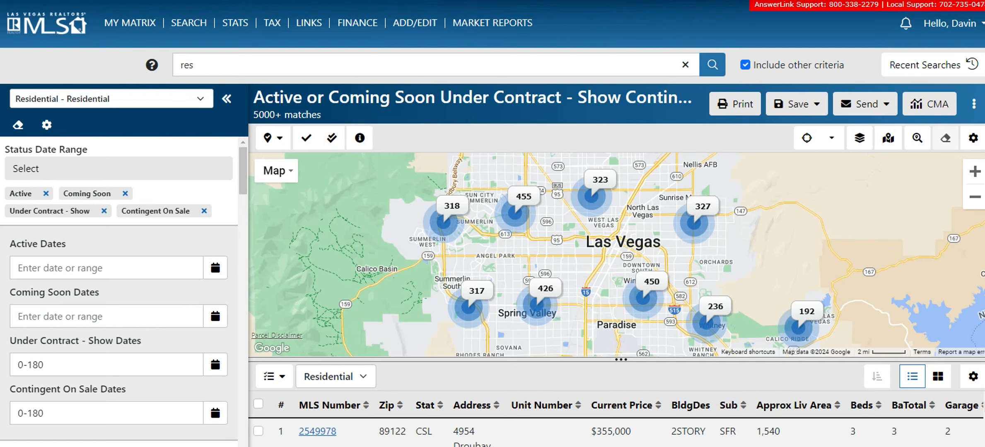
Remove the Under Contract - Show and Contingent On Sale statuses from the search
click(104, 211)
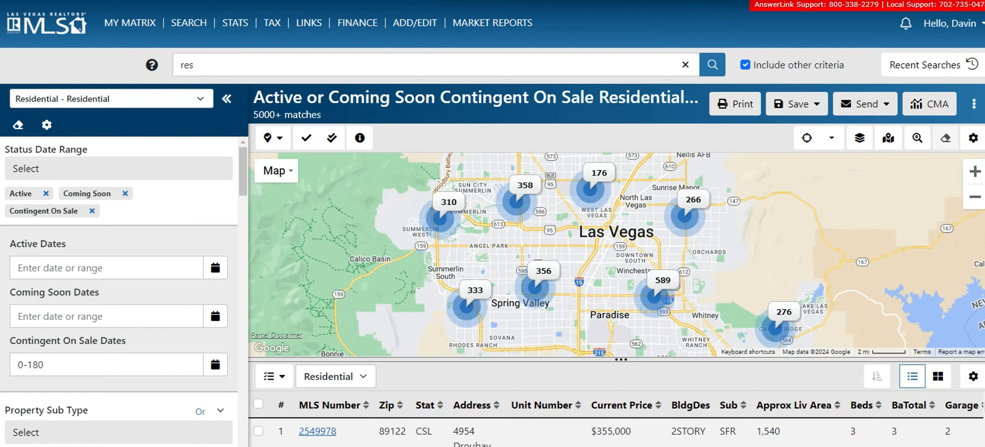
click(92, 211)
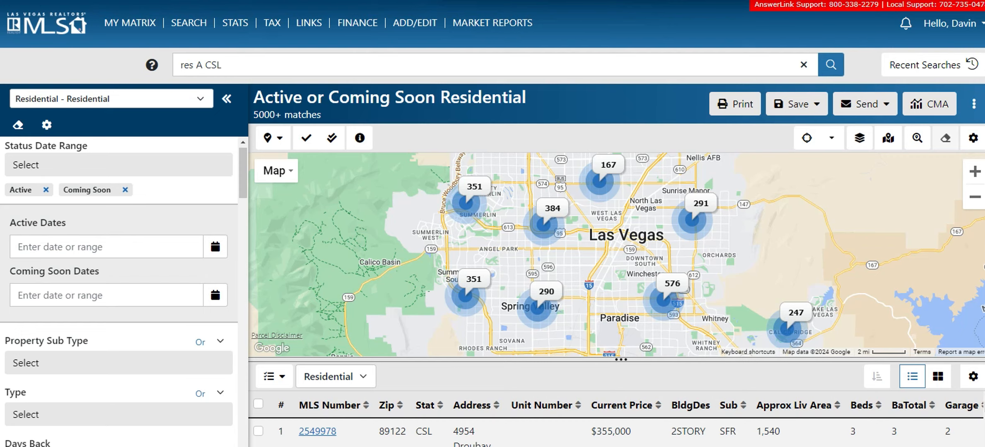
Limit Property Sub Type to Single Family Residential, leaving Type unset, for 4089 matches
scroll(120, 289, down, 2)
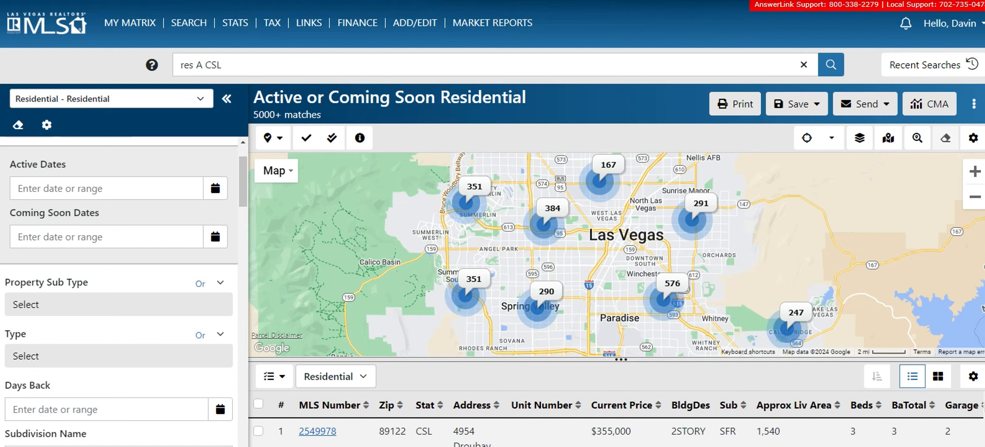
scroll(120, 290, down, 3)
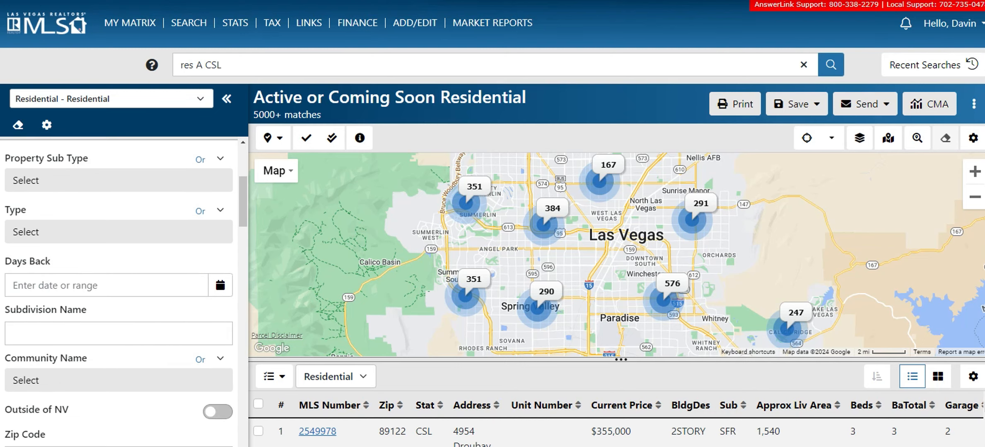
click(119, 180)
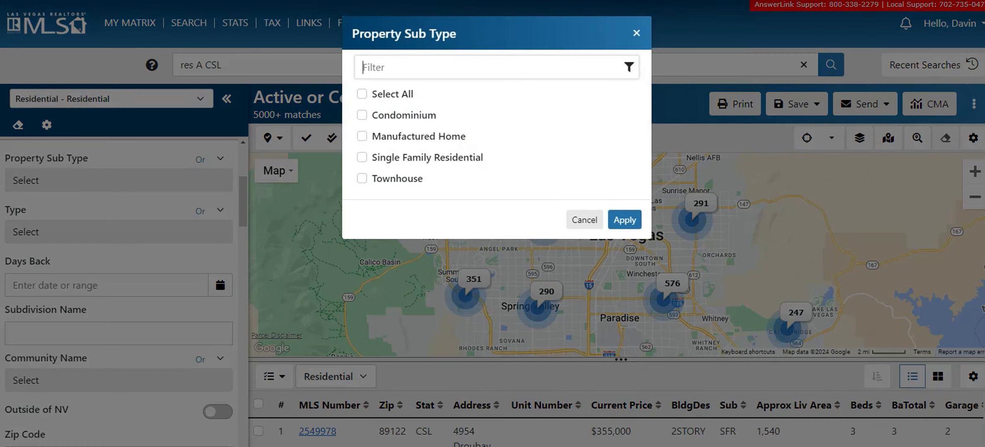
click(362, 157)
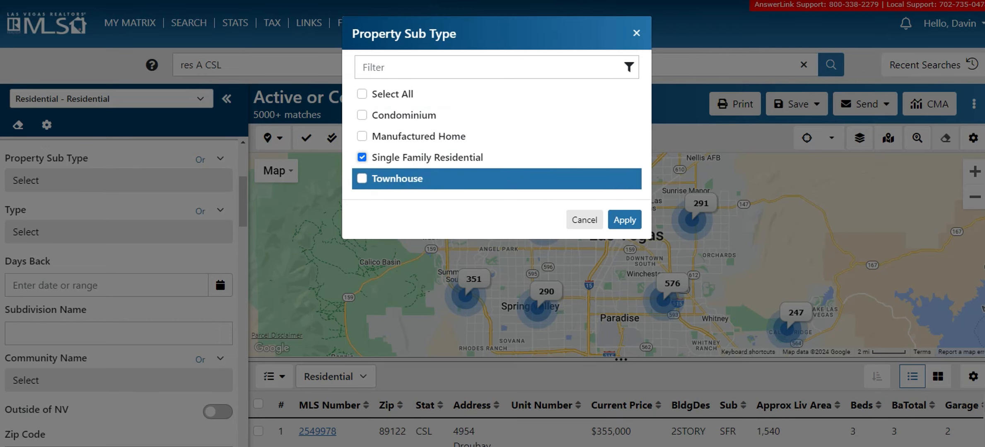
click(624, 219)
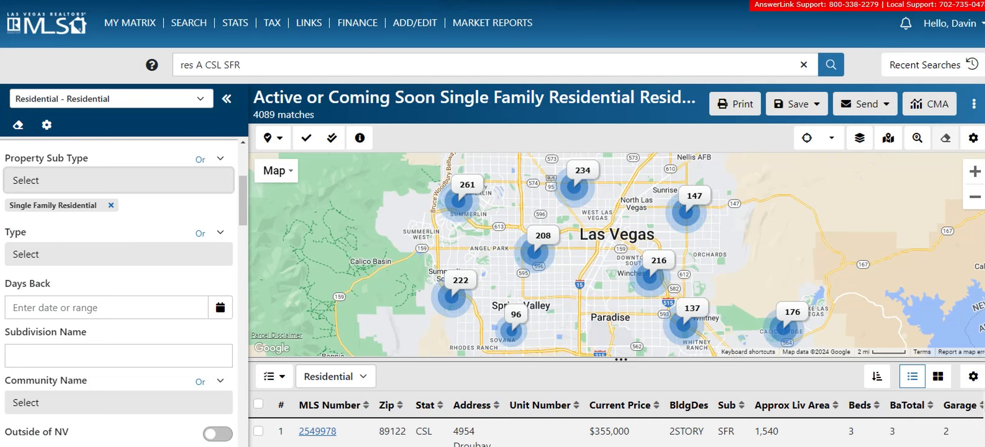
click(116, 254)
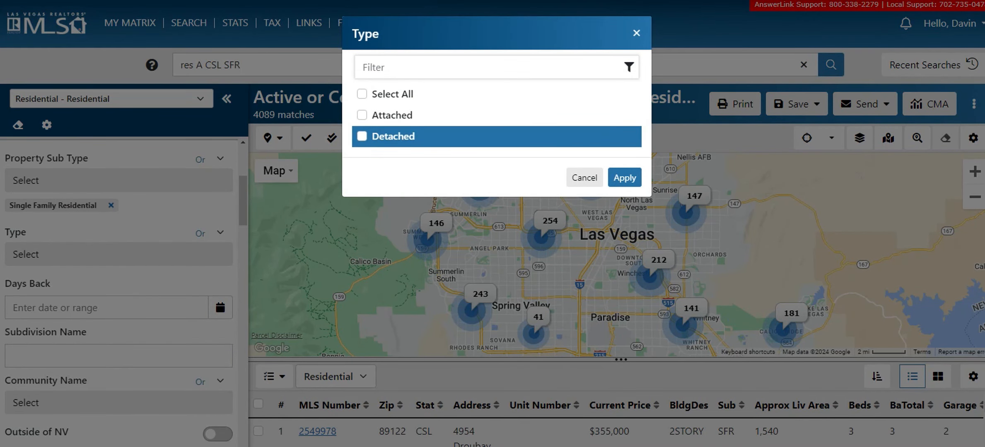
click(584, 178)
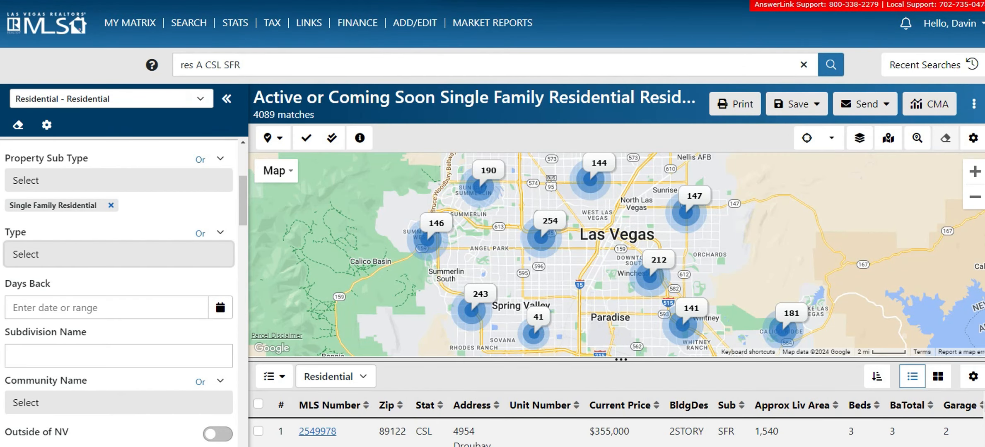
Set the Days Back range to 0-7, bringing results to 381 matches
scroll(118, 290, down, 2)
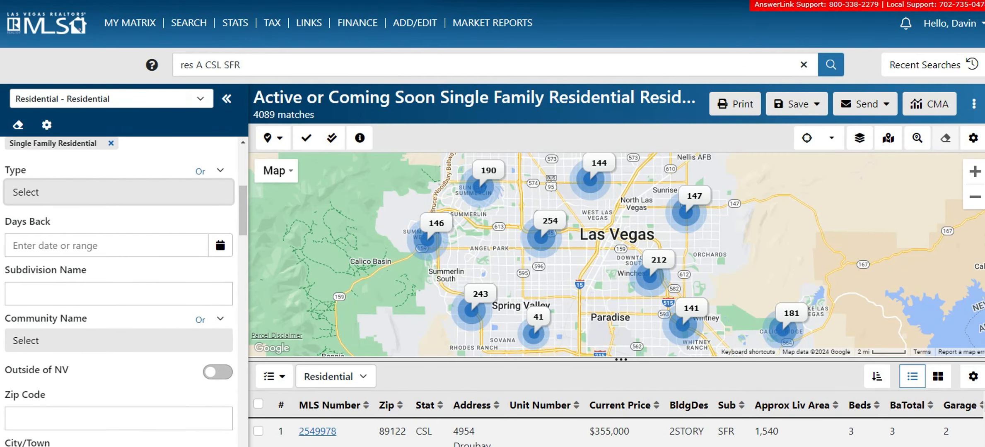
scroll(118, 290, down, 2)
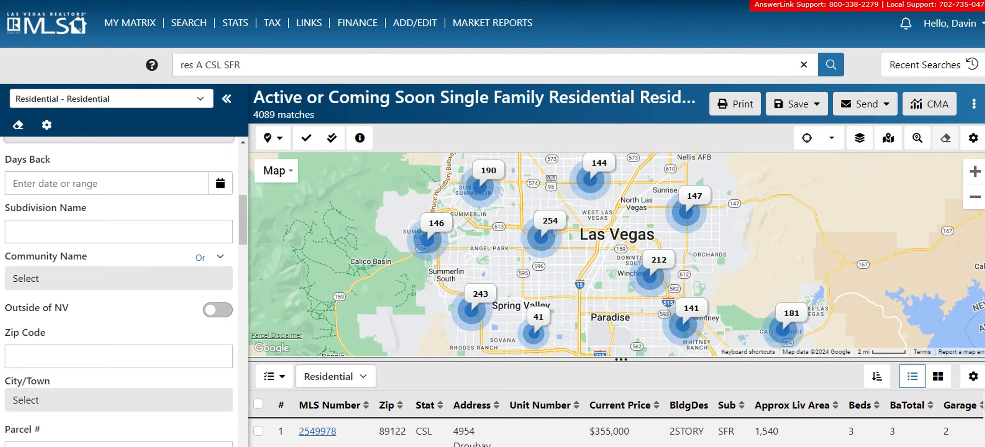
click(106, 184)
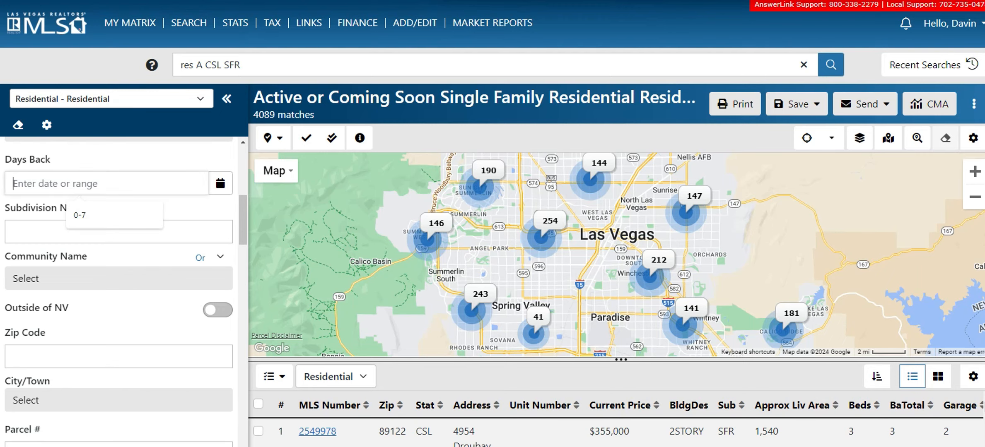
key(Down)
key(Return)
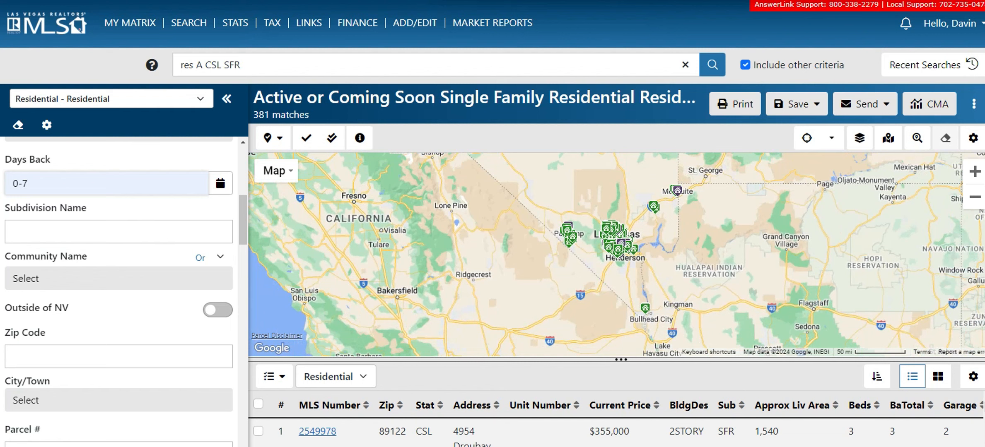
scroll(119, 290, down, 3)
scroll(119, 290, down, 2)
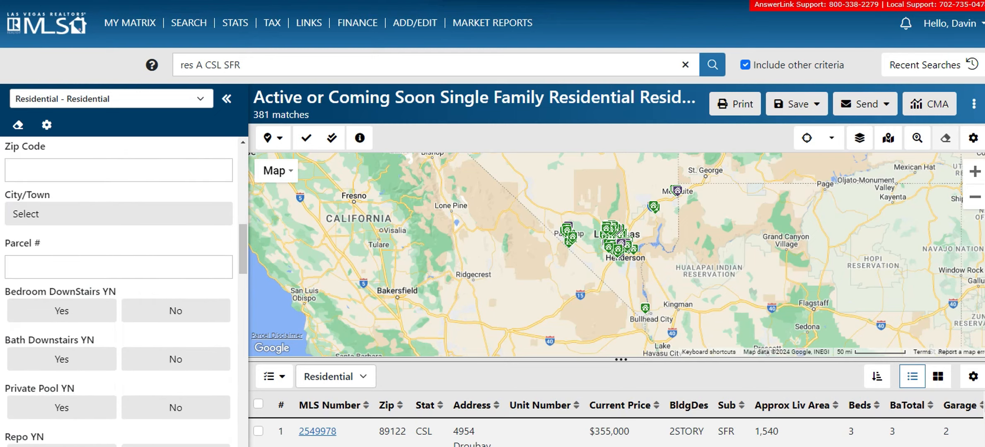
scroll(118, 290, down, 2)
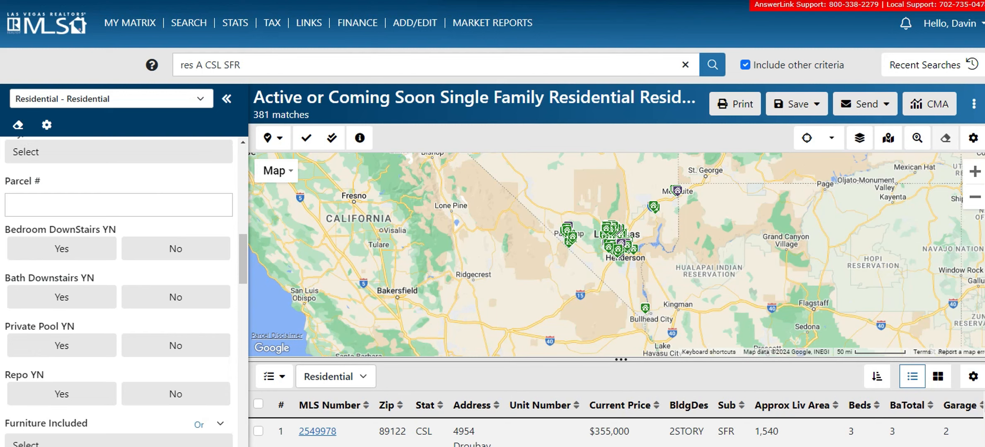
scroll(119, 290, down, 2)
scroll(119, 290, down, 4)
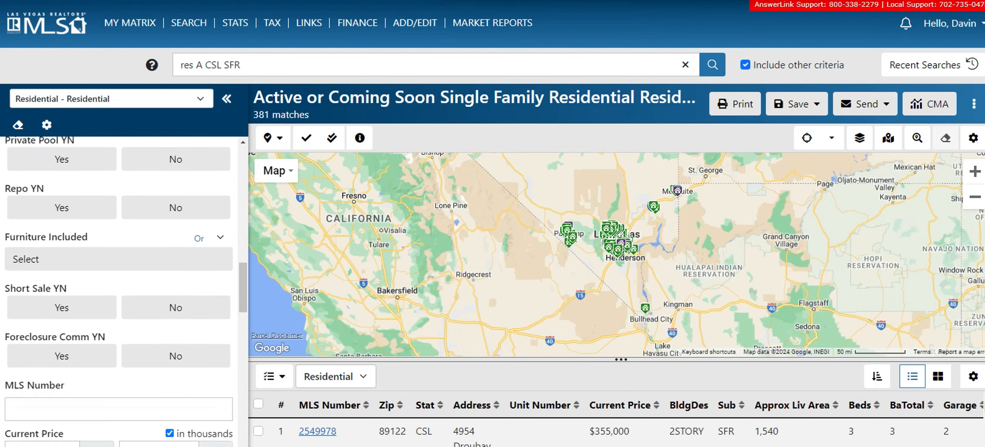
scroll(118, 290, down, 6)
scroll(118, 290, up, 3)
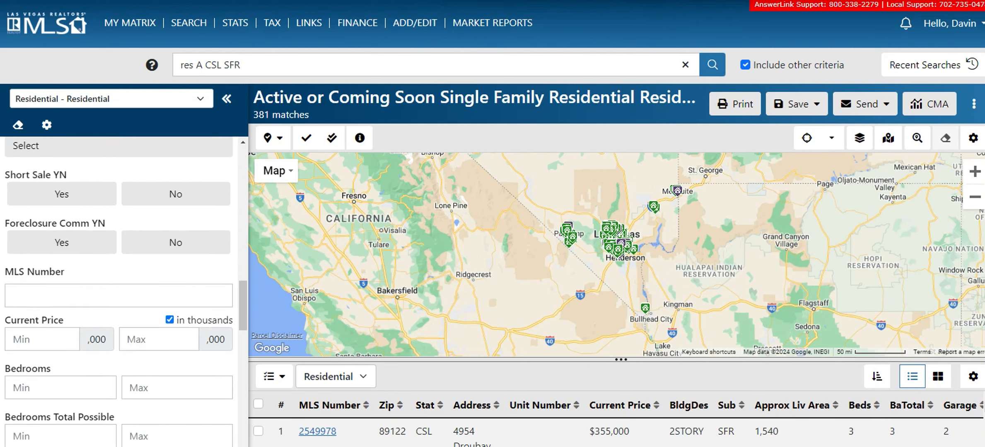
scroll(118, 290, up, 8)
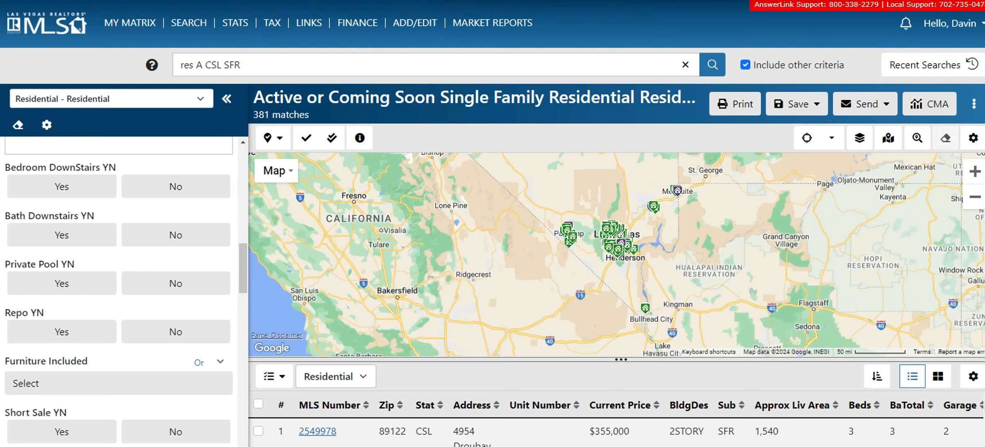
scroll(120, 290, down, 2)
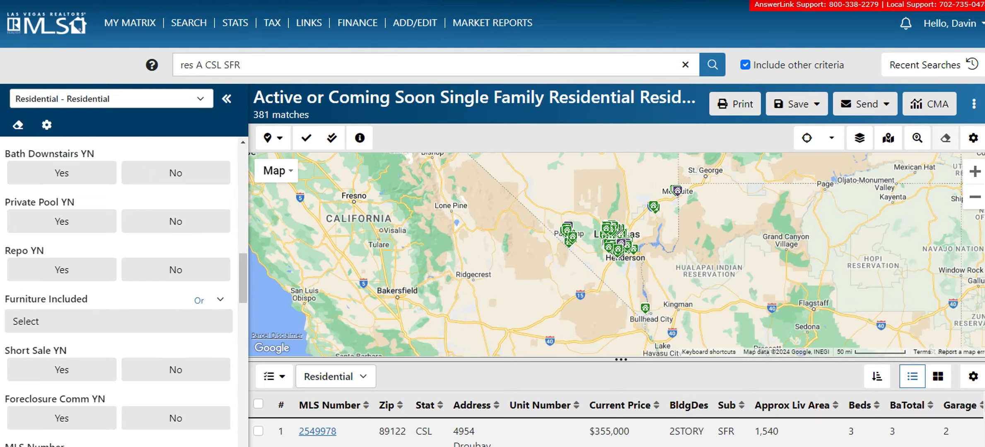
scroll(125, 290, down, 6)
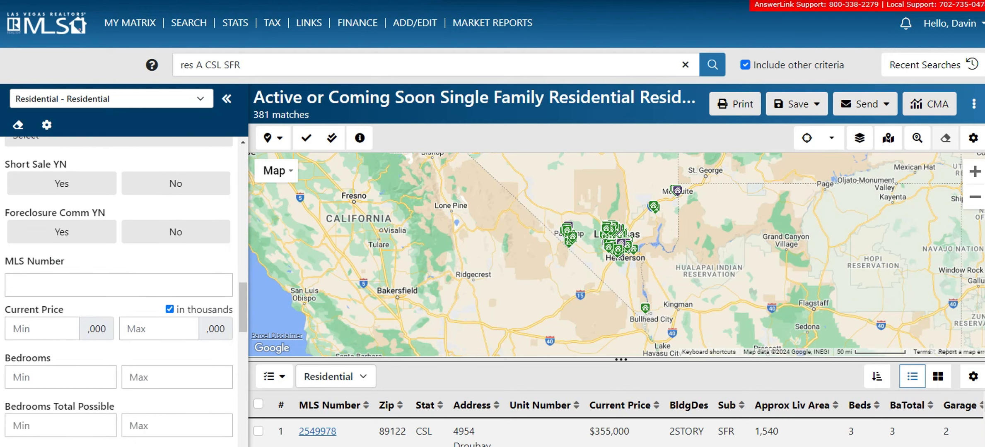
scroll(120, 290, up, 2)
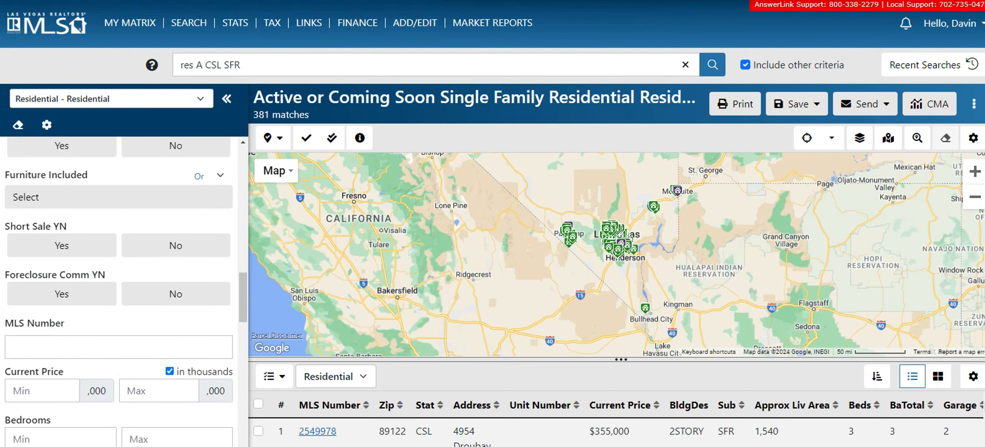
scroll(119, 290, down, 4)
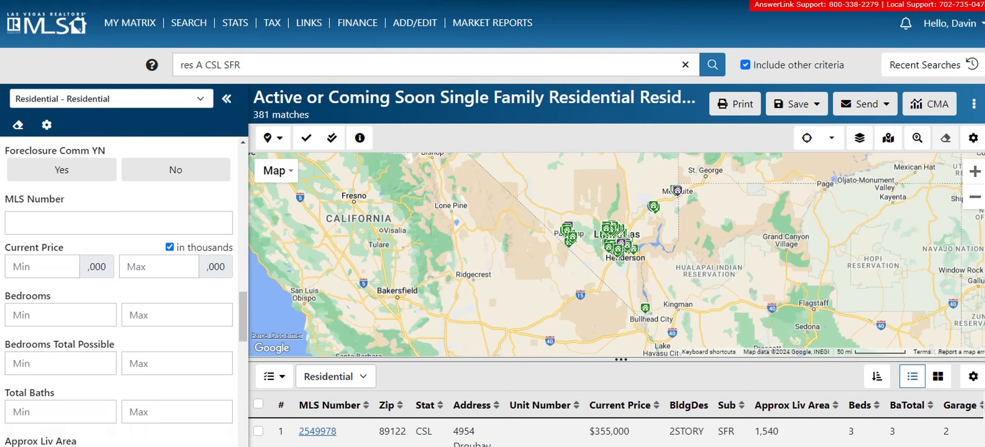
Set Current Price to 200–400 thousand, cutting results to 102 matches
click(42, 267)
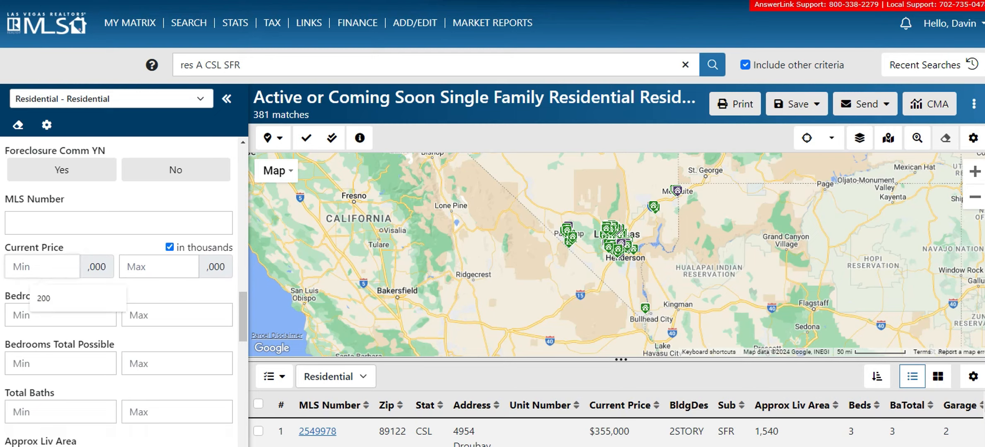
click(50, 298)
click(159, 267)
click(165, 298)
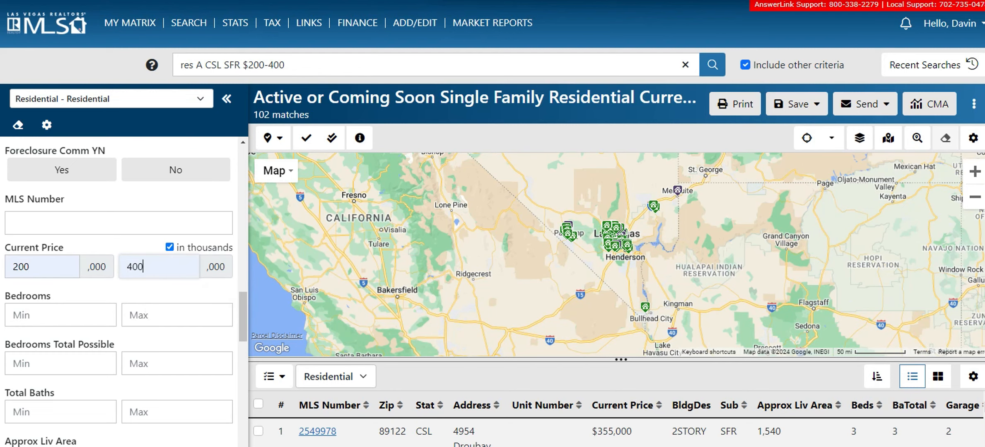
scroll(616, 230, up, 2)
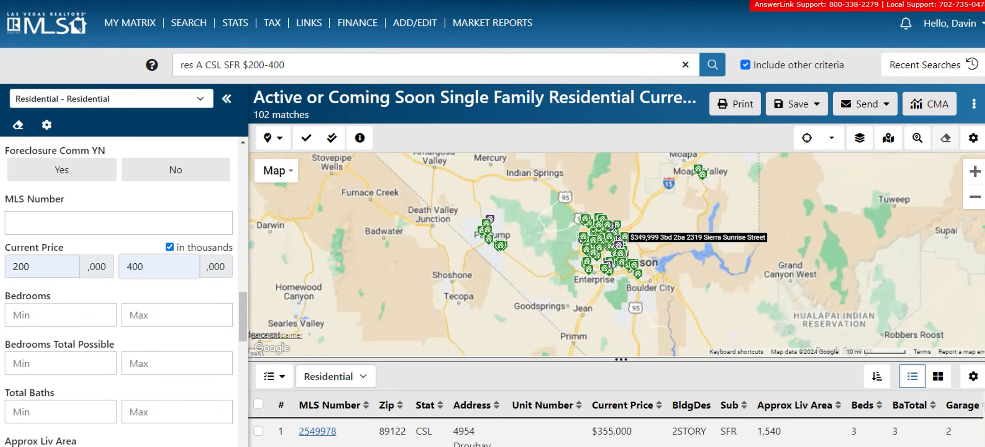
scroll(621, 234, down, 1)
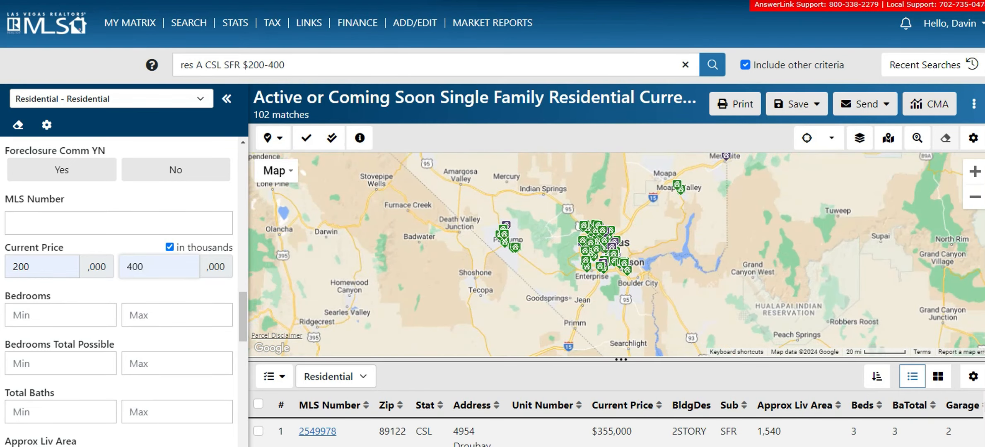
scroll(125, 290, down, 2)
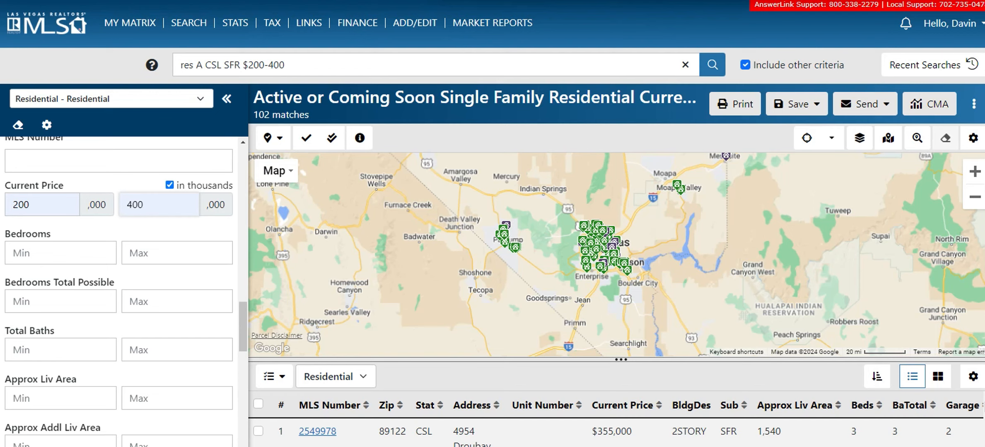
click(60, 302)
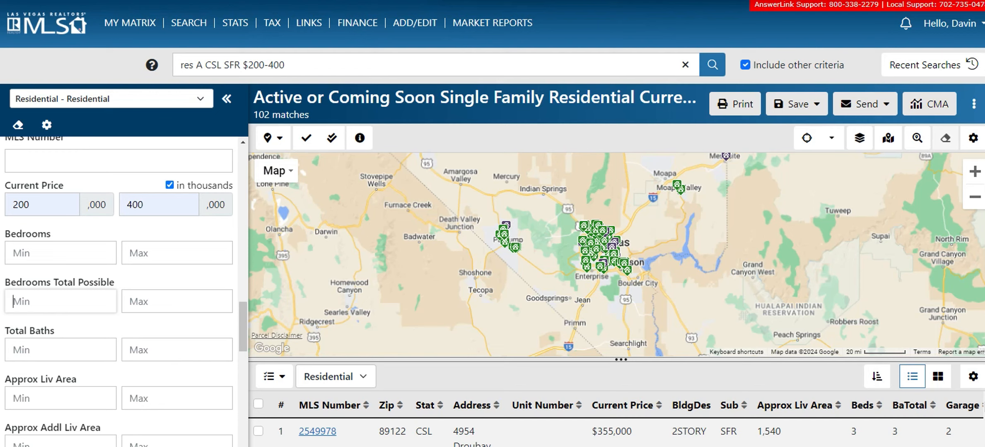
Set Bedrooms Total Possible to a 3–5 range
text(2)
key(BackSpace)
text(3)
key(Tab)
text(5)
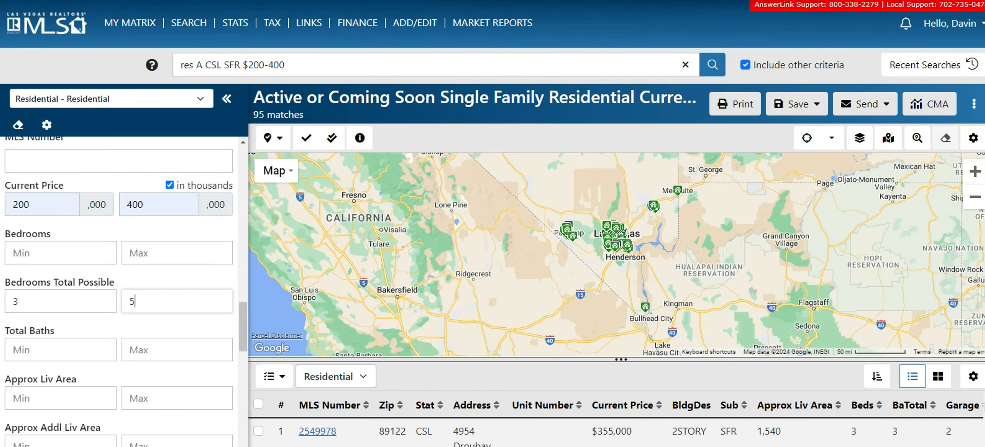
Set Total Baths to a 2–4 range
click(61, 350)
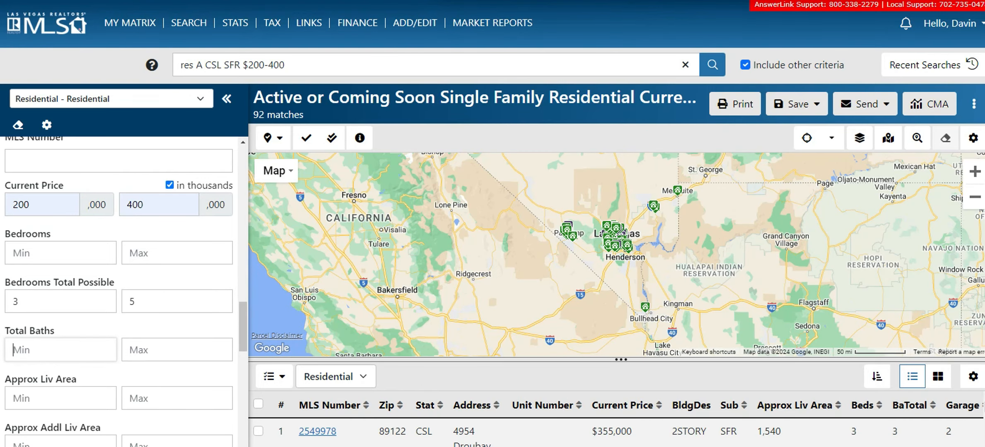
text(2)
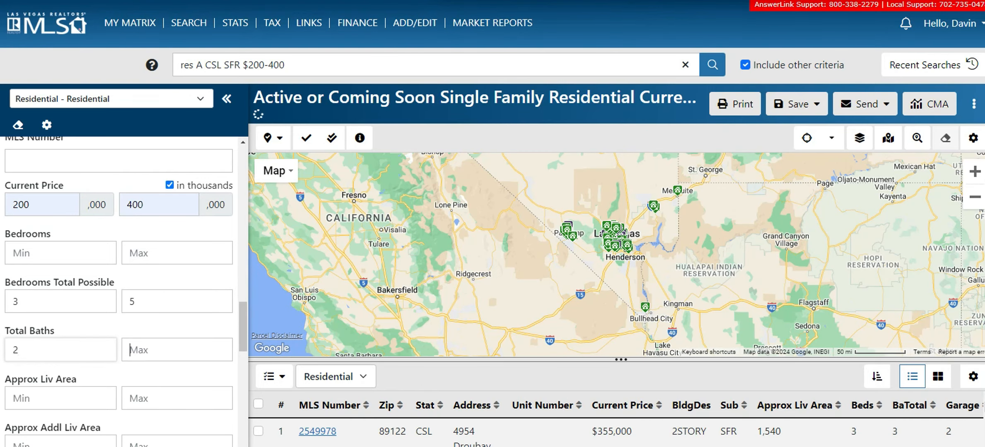
key(Tab)
text(4)
Set Approx Liv Area to 1800–2800 sq ft, leaving 10 matches
scroll(121, 290, down, 3)
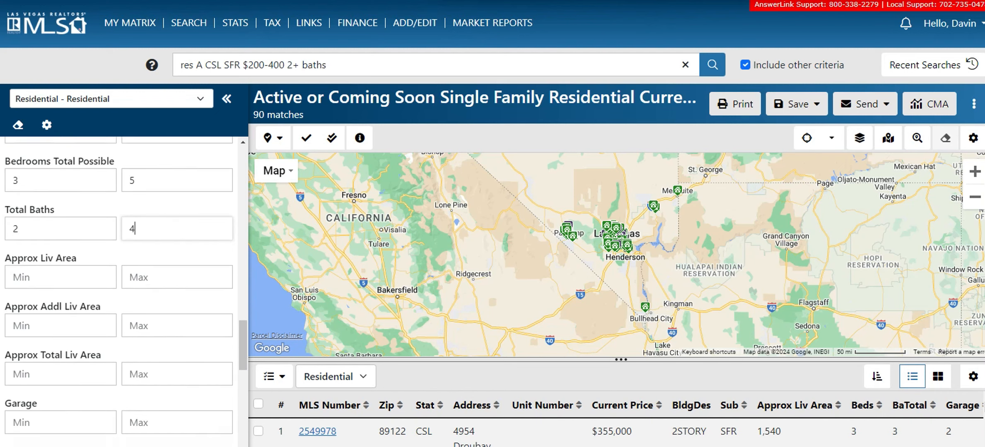
key(Tab)
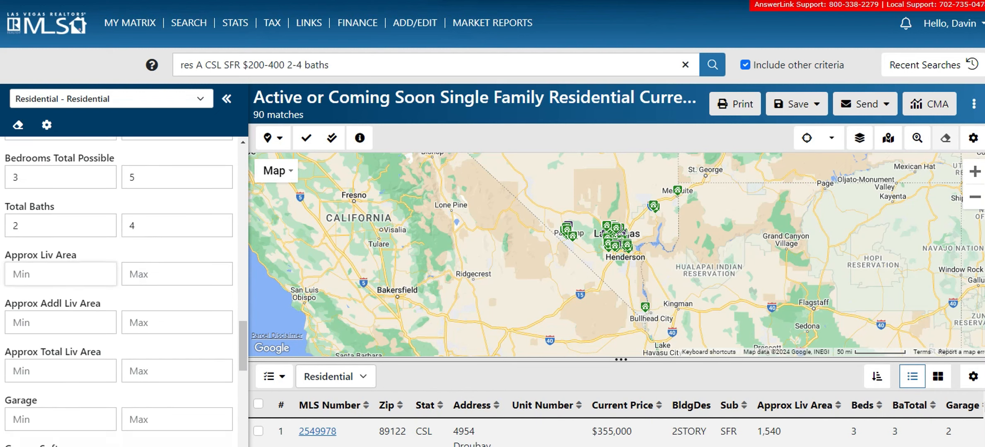
text(1800)
key(Tab)
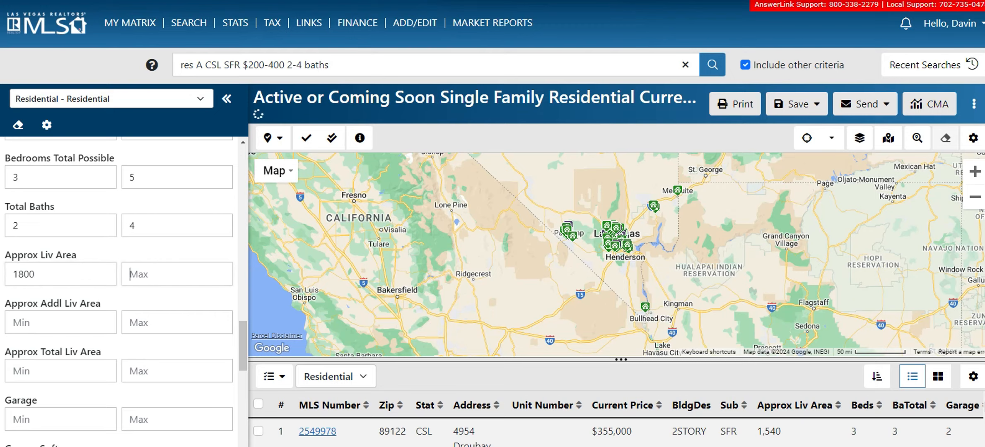
text(2800)
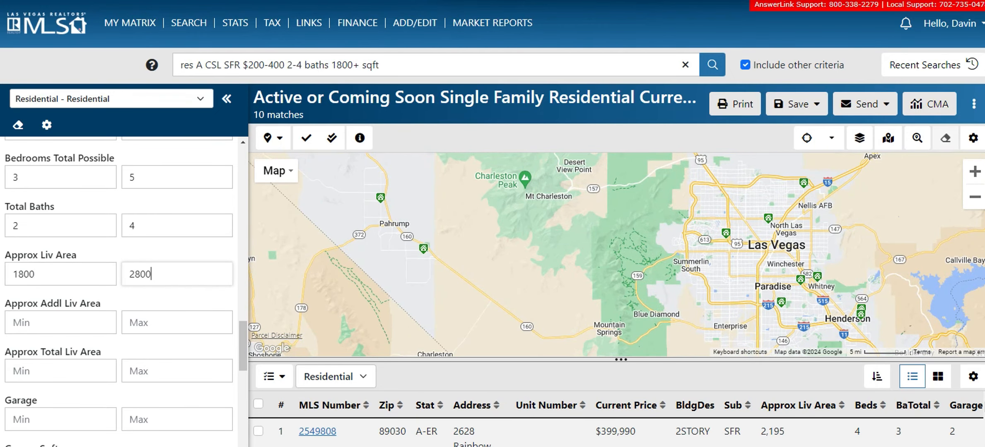
scroll(120, 290, down, 1)
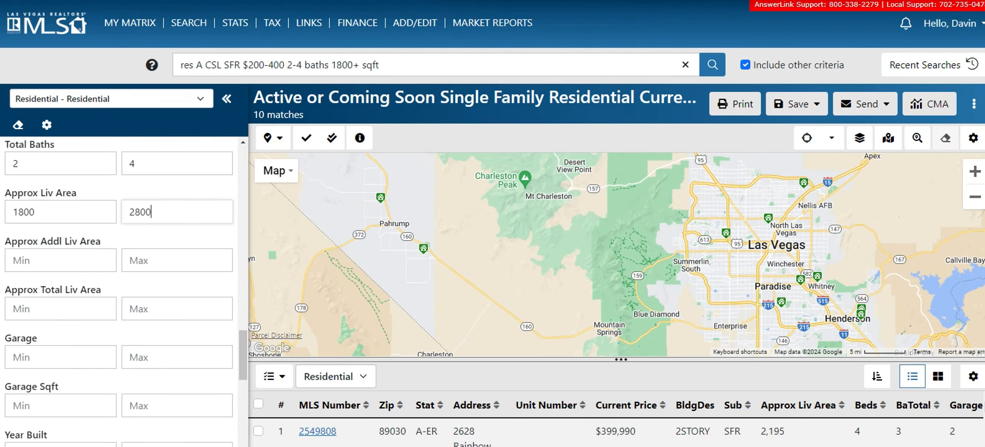
scroll(120, 290, down, 1)
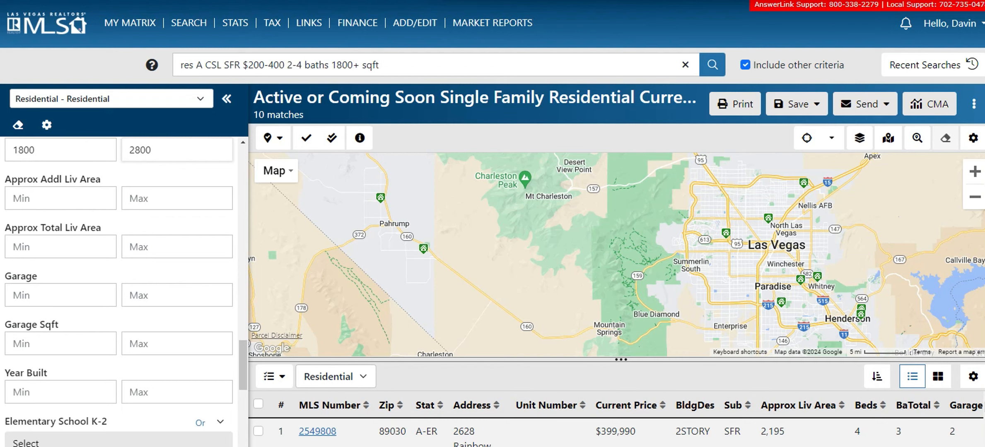
key(Return)
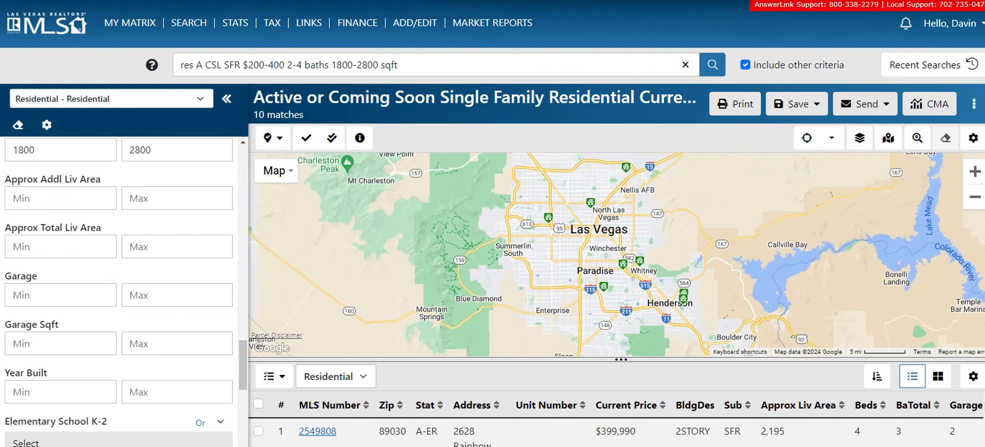
scroll(119, 290, up, 2)
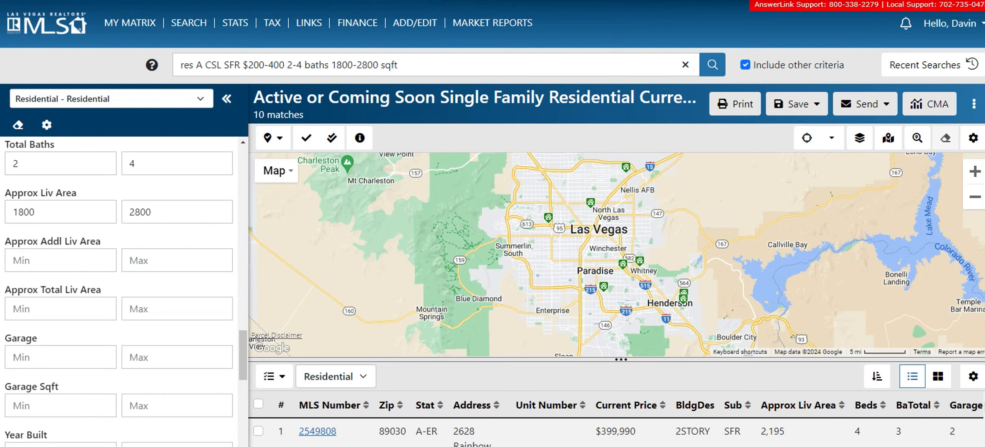
scroll(119, 290, down, 4)
scroll(119, 290, down, 2)
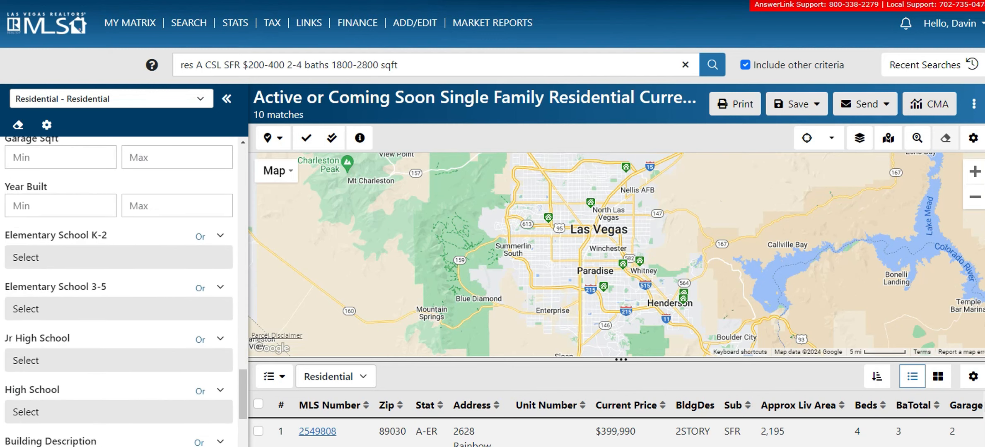
scroll(120, 290, down, 4)
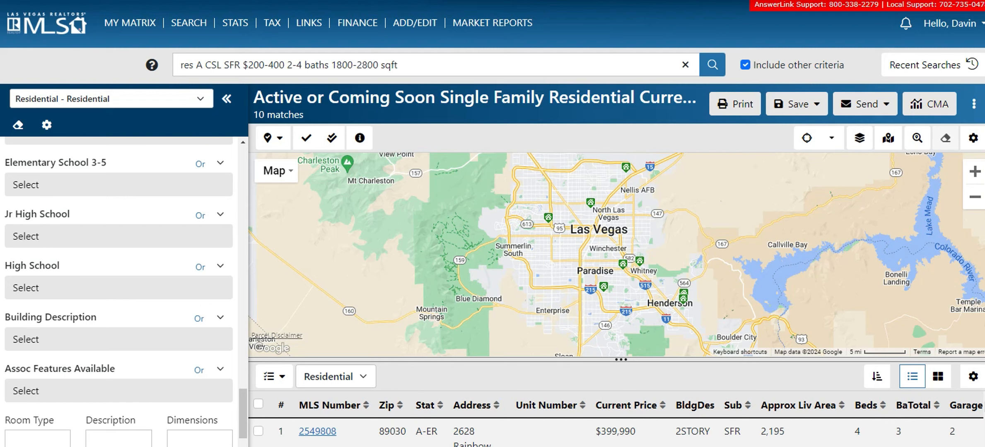
scroll(125, 290, down, 1)
scroll(124, 290, up, 5)
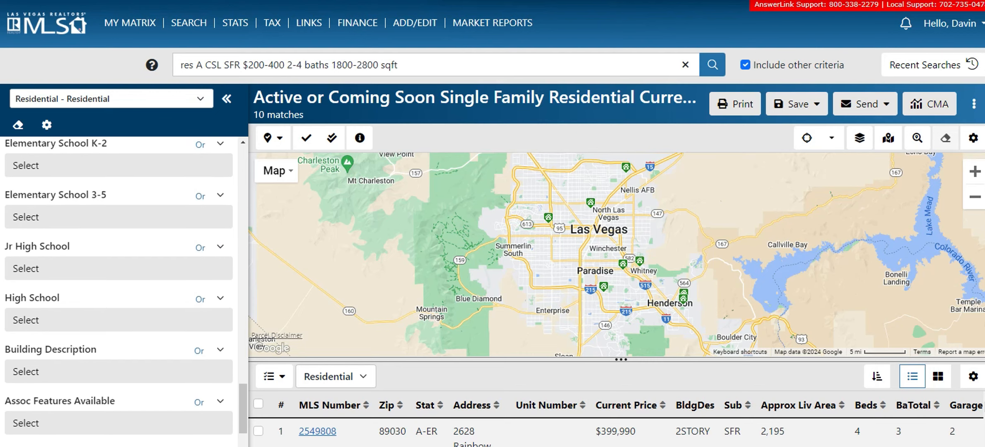
scroll(119, 290, down, 3)
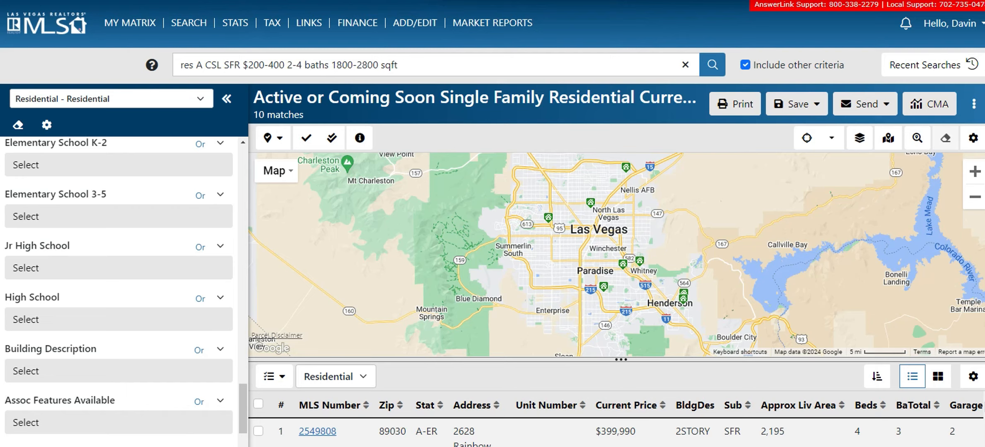
scroll(119, 290, up, 10)
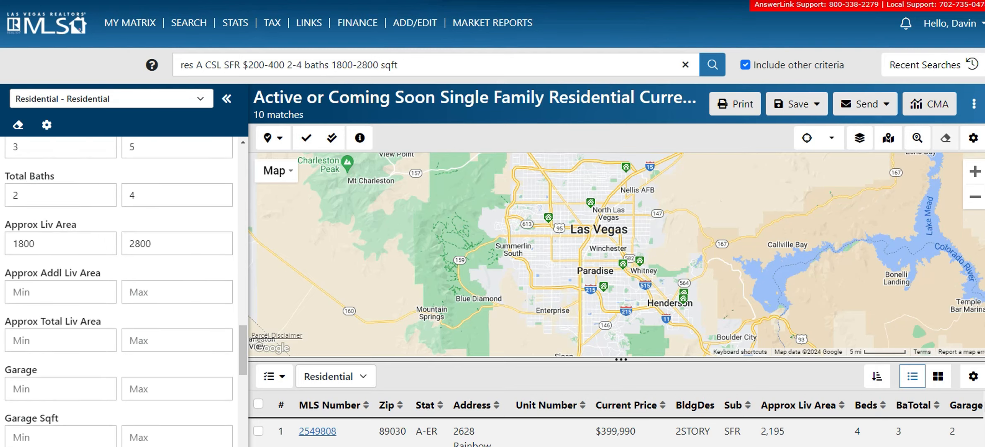
scroll(124, 290, up, 3)
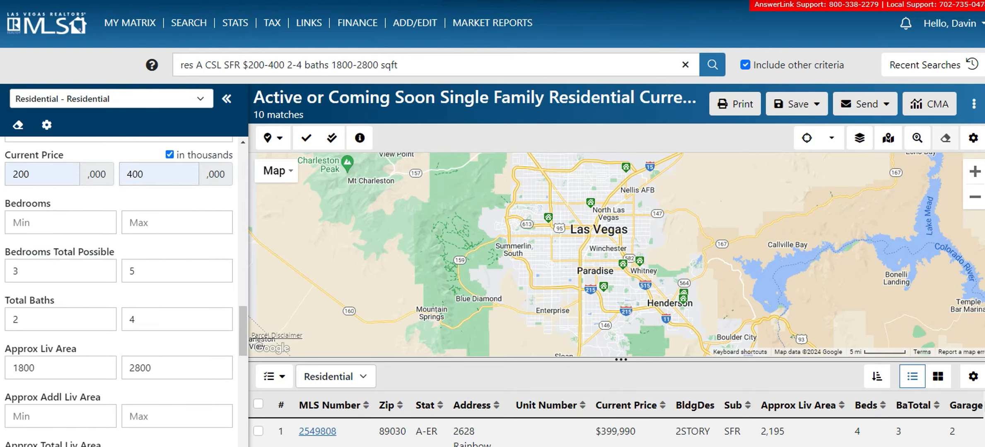